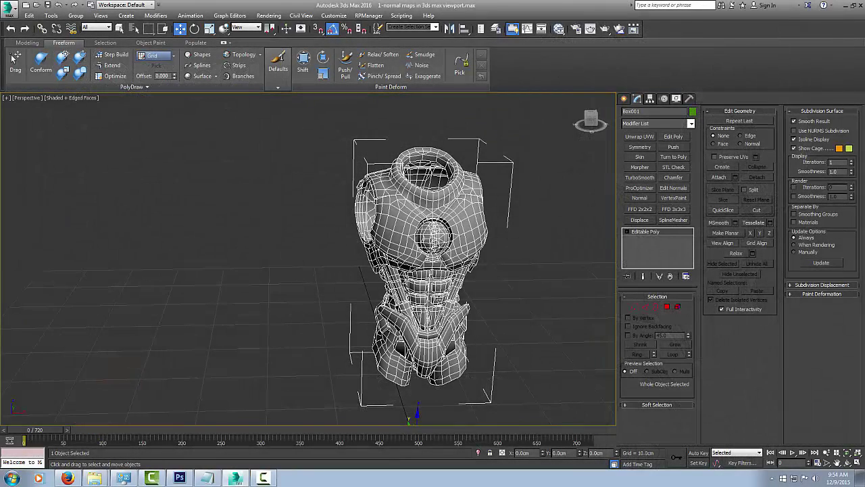
Open the Slate editor, drop a Standard material (Material #0) into View1, and collapse Ben-library.mat
key("m")
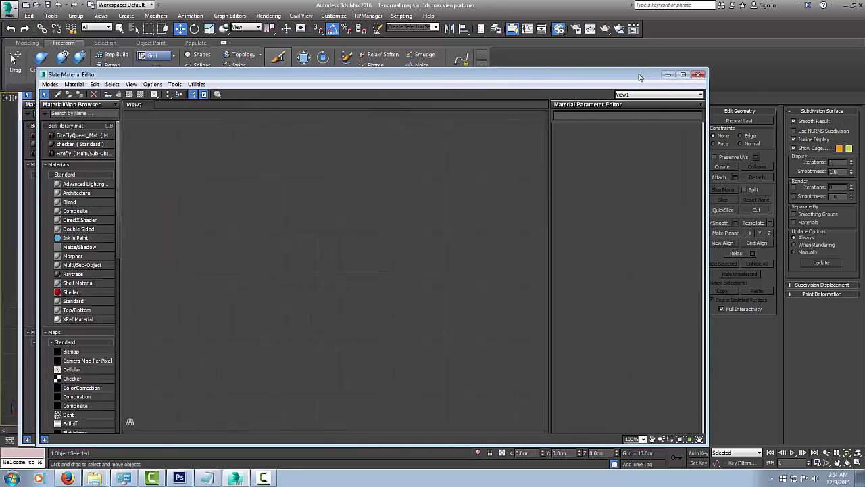
left_click_drag(639, 76, 646, 77)
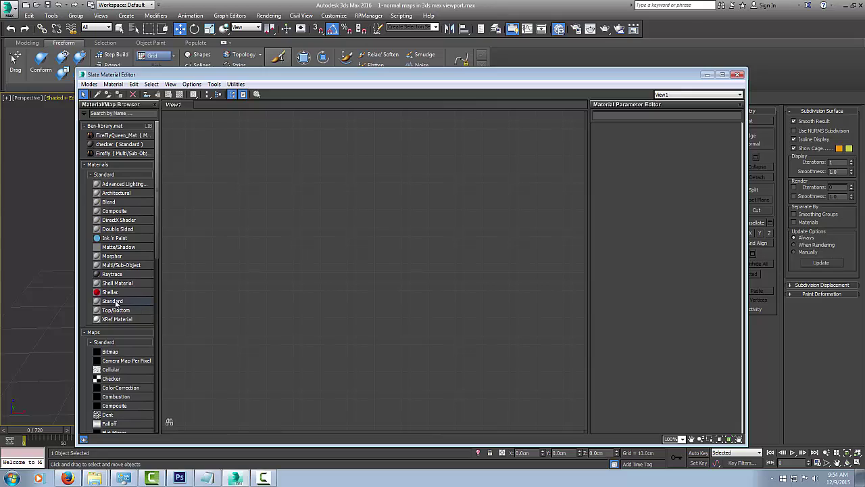
left_click_drag(116, 303, 380, 319)
left_click_drag(360, 232, 430, 216)
left_click(112, 127)
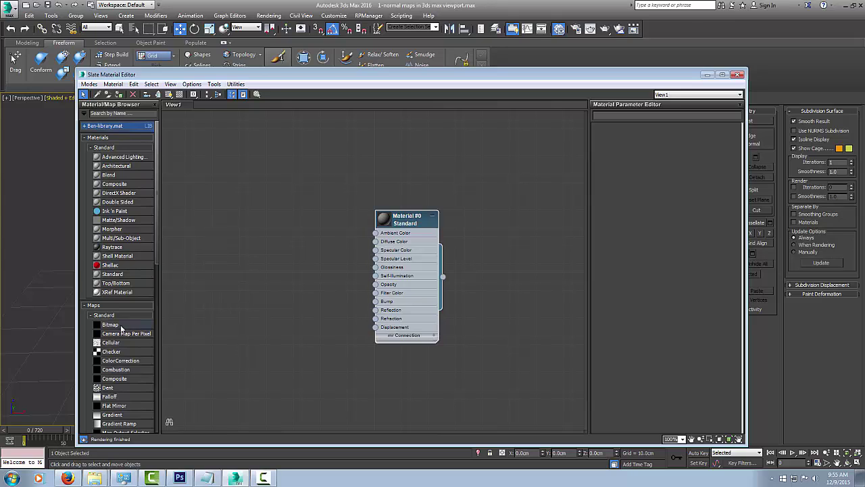
Add a Bitmap map node to the view and copy the assets folder path from Explorer
mouse_move(116, 326)
left_mouse_down()
mouse_move(208, 221)
mouse_move(209, 202)
left_mouse_up()
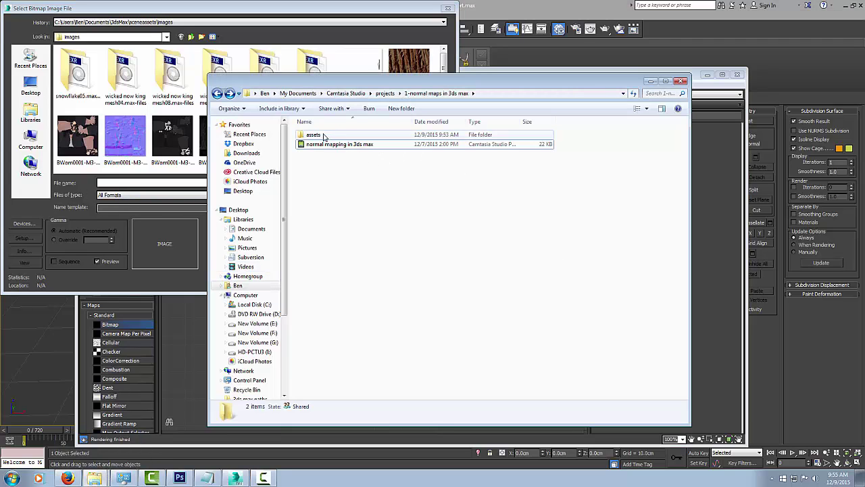
double_click(375, 135)
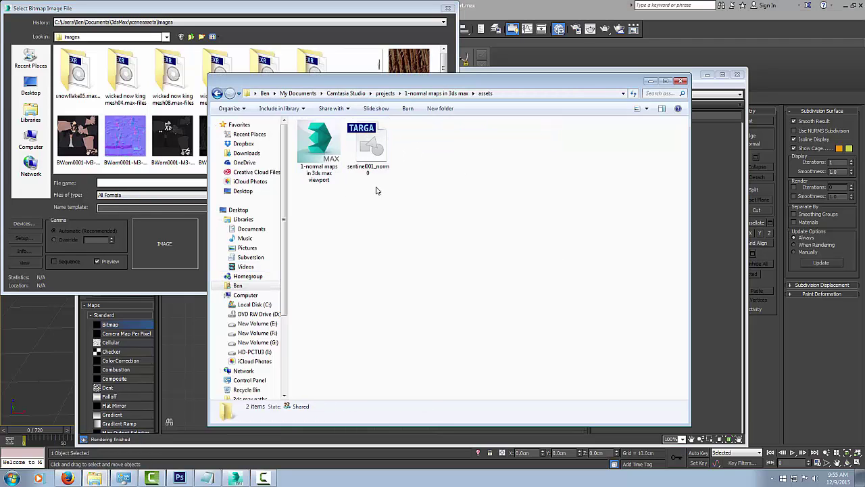
left_click(370, 150)
left_click(528, 95)
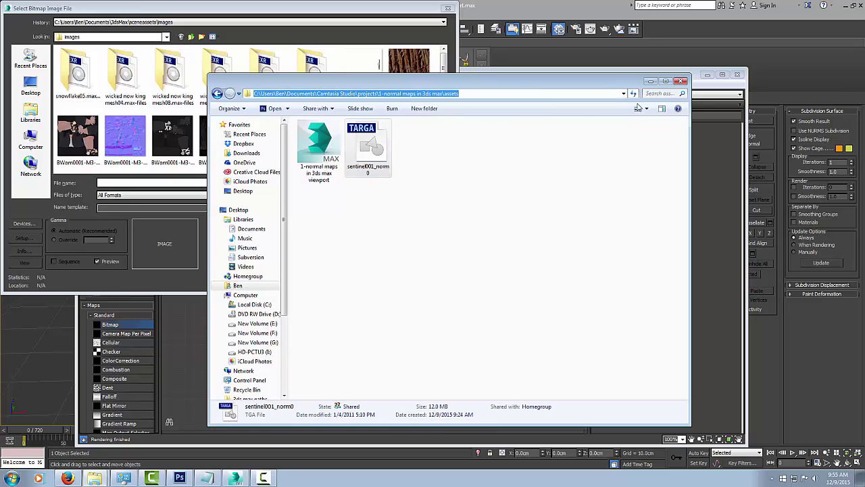
left_click(651, 81)
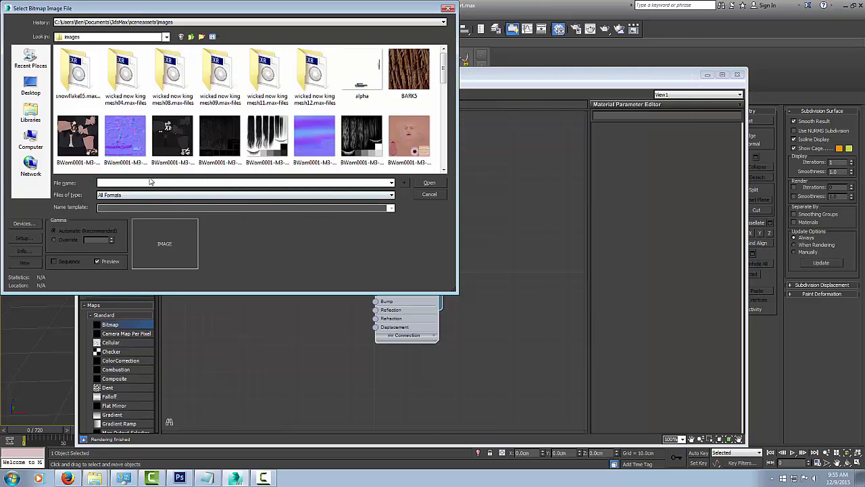
Load sentinel001_norm0.tga from the assets folder into the Bitmap node, Map #87
type("C:\\Users\\Ben\\Documents\\Camtasia Studio\\projects\\1-normal maps in 3ds max\\assets")
key("Return")
double_click(88, 76)
left_click(200, 198)
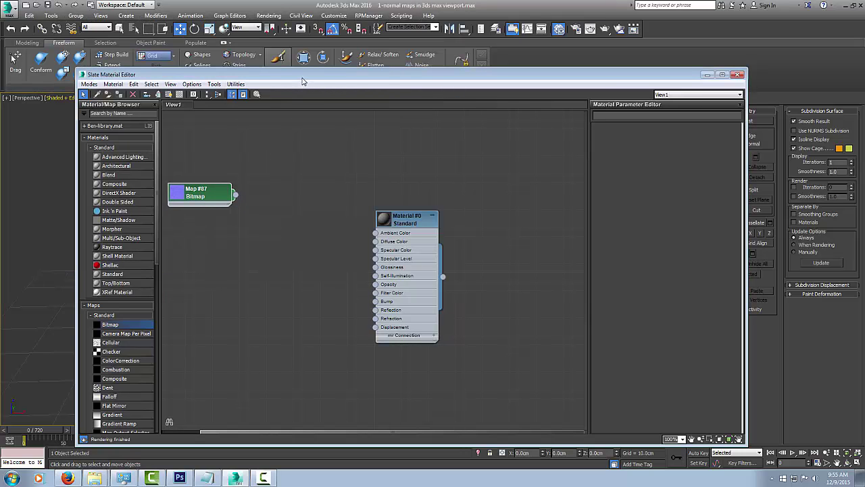
Add a Normal Bump map node, Map #88, from the Maps list into View1
left_click_drag(266, 74, 322, 72)
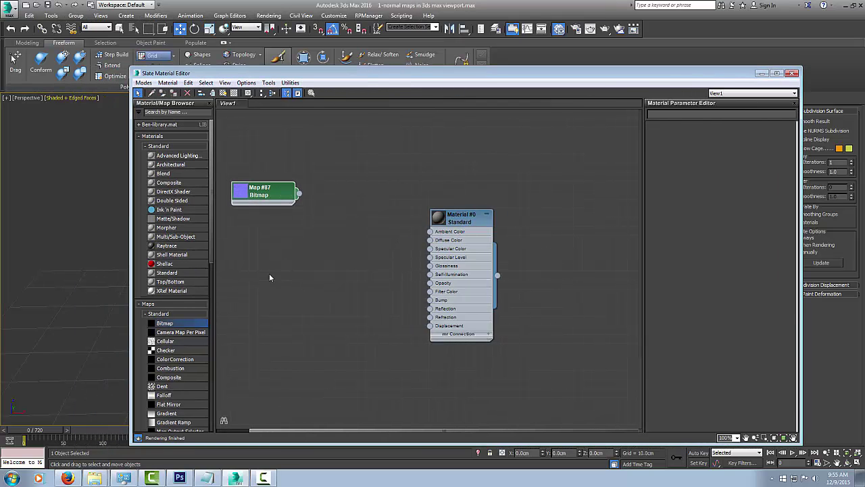
scroll(211, 250, "down", 2)
scroll(211, 243, "down", 2)
scroll(209, 235, "down", 2)
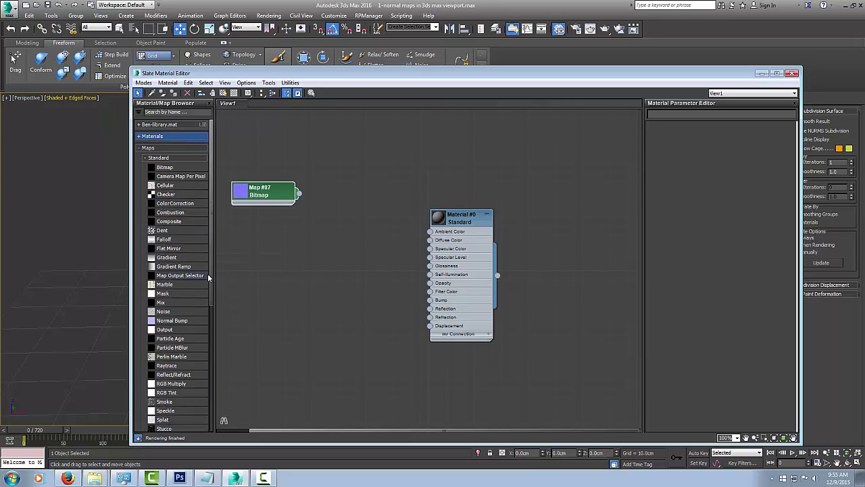
scroll(210, 283, "down", 1)
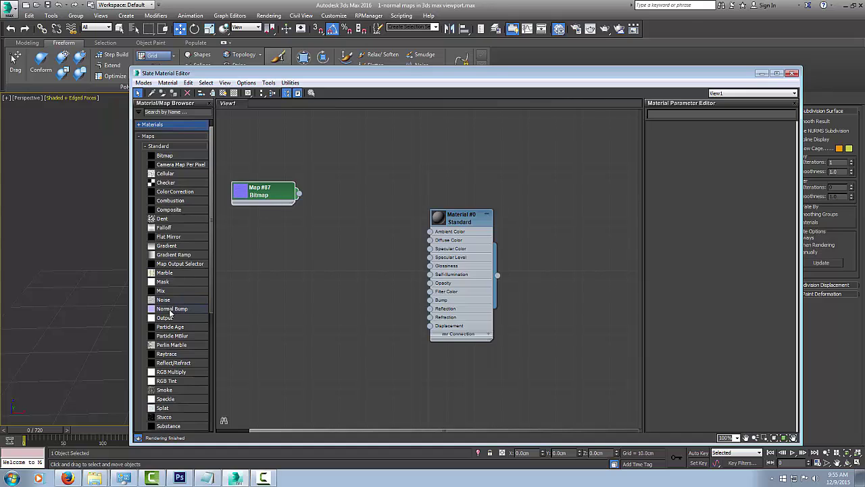
mouse_move(171, 313)
left_mouse_down()
mouse_move(237, 232)
mouse_move(347, 222)
left_mouse_up()
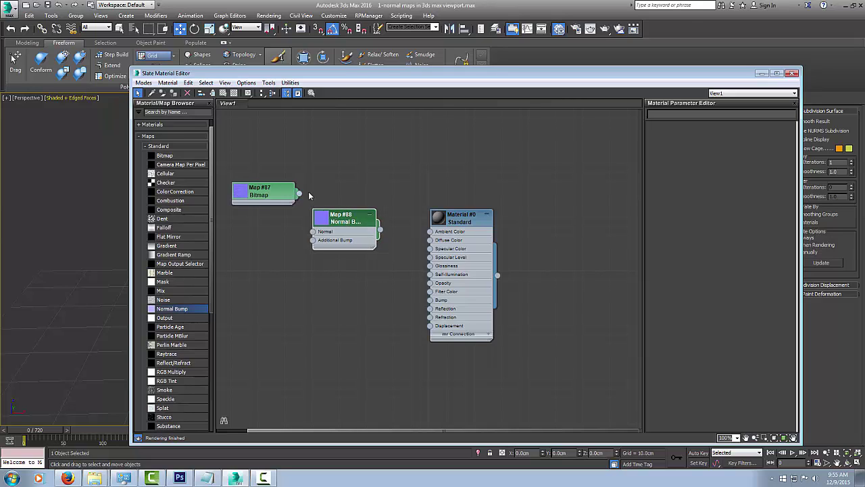
Wire Map #87's output into the Normal input of Map #88
left_click_drag(327, 191, 405, 239)
mouse_move(406, 239)
left_mouse_down()
mouse_move(317, 199)
mouse_move(350, 200)
mouse_move(332, 217)
left_mouse_up()
left_click(362, 297)
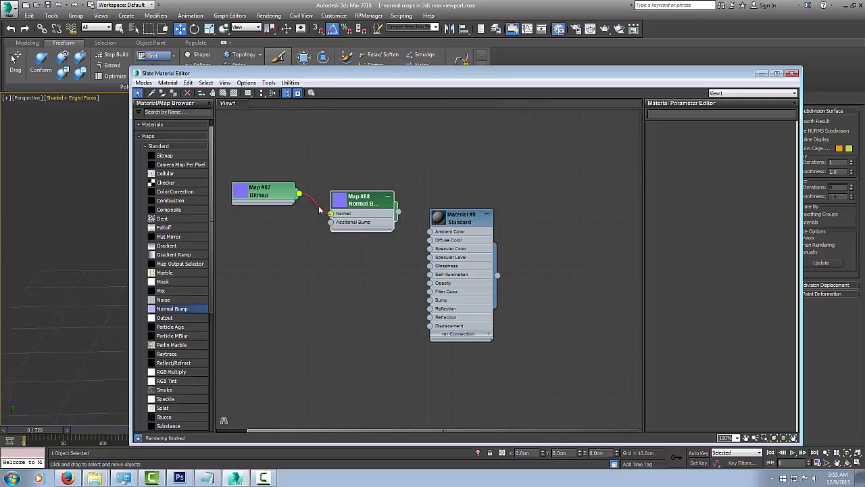
Show Map #88's Normal Bump parameters (Tangent method) and slightly rearrange the Map #87 and Map #88 nodes
double_click(371, 203)
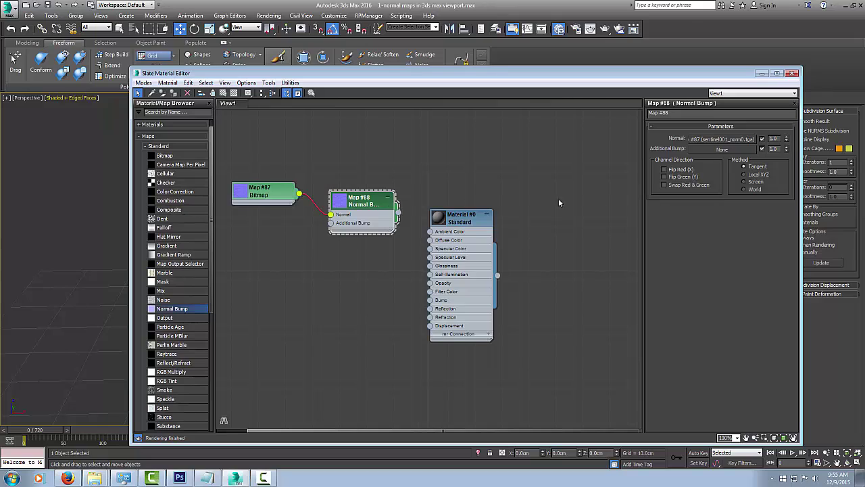
left_click_drag(363, 203, 355, 202)
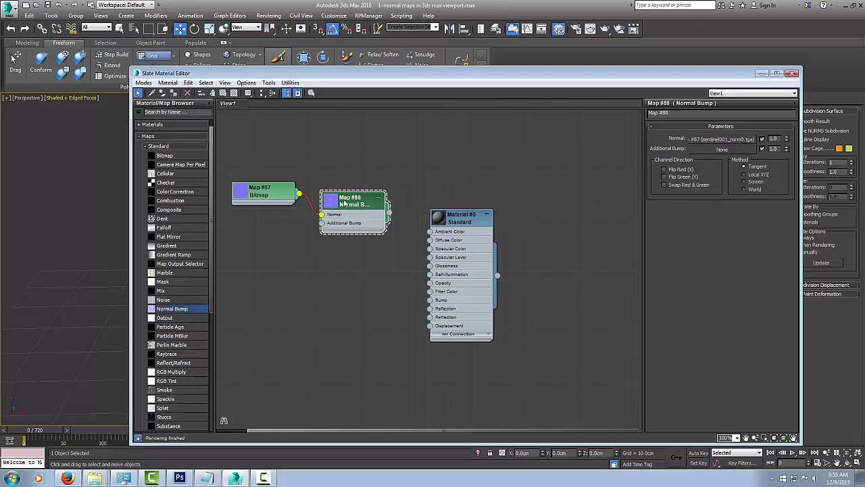
left_click(251, 191)
left_click_drag(251, 192, 243, 183)
left_click(345, 201)
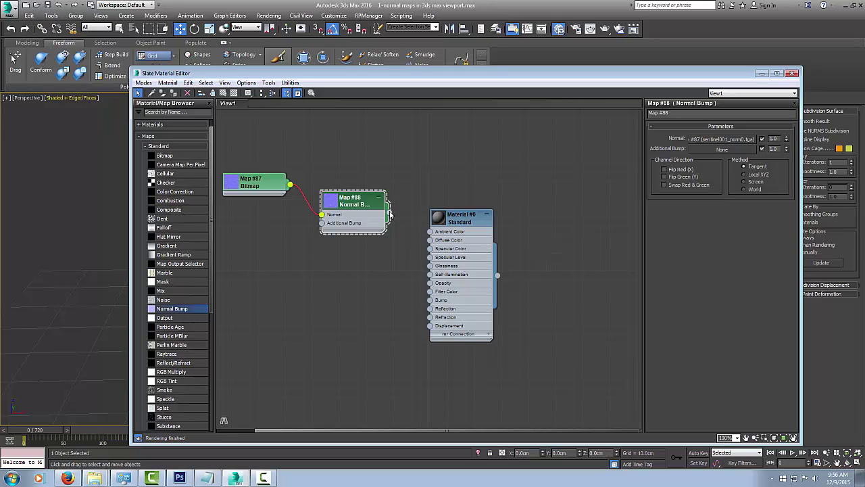
Wire Map #88 into Material #0's Bump slot at amount 100 and expand its sphere preview
left_click_drag(389, 214, 430, 299)
double_click(462, 222)
left_click(703, 270)
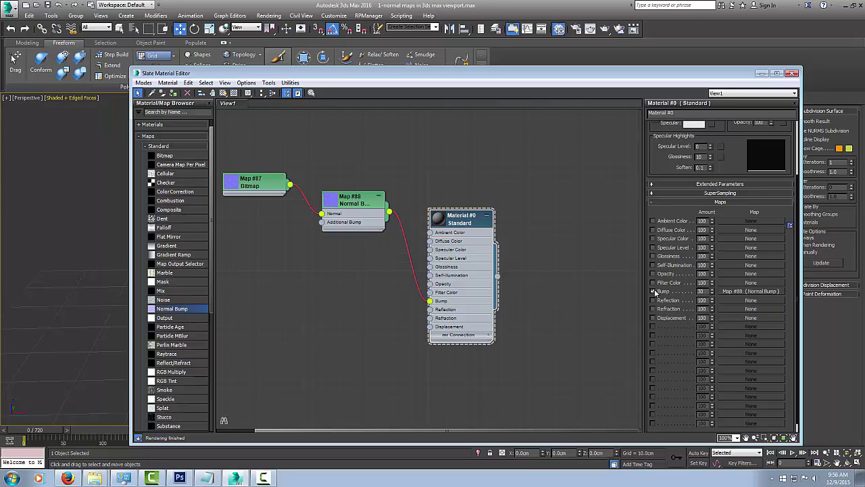
left_click(712, 290)
key("Return")
double_click(439, 217)
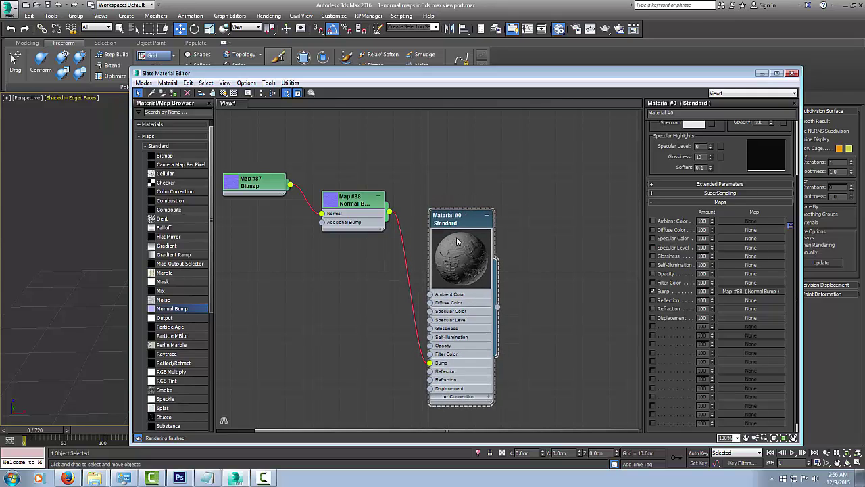
Move the Slate editor aside and close it, then orbit the Perspective view to turn the torso
left_click_drag(464, 220, 466, 194)
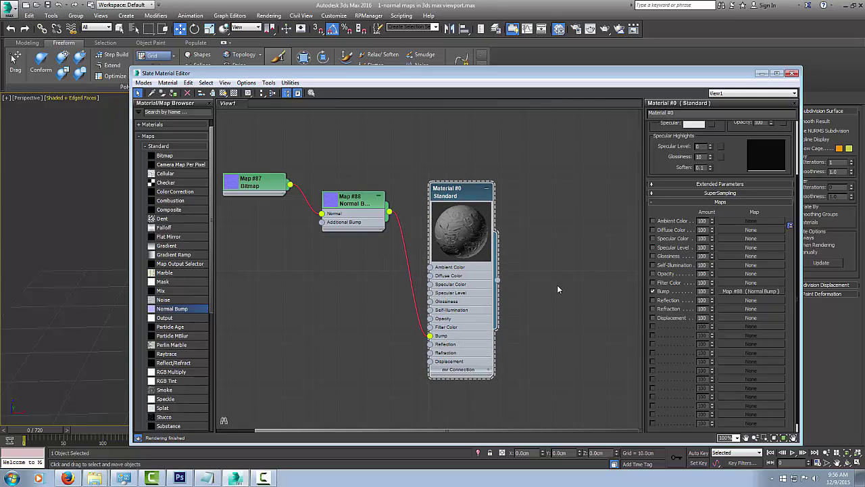
mouse_move(581, 73)
left_mouse_down()
mouse_move(561, 79)
mouse_move(454, 66)
left_mouse_up()
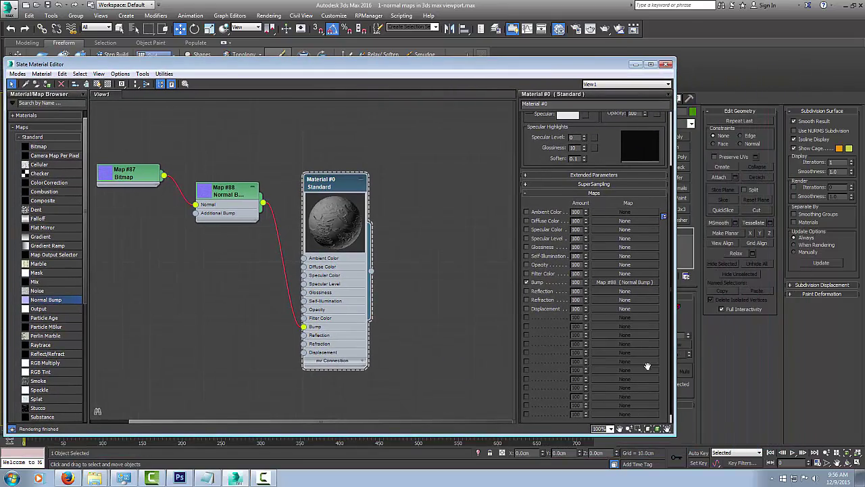
left_click_drag(671, 434, 522, 394)
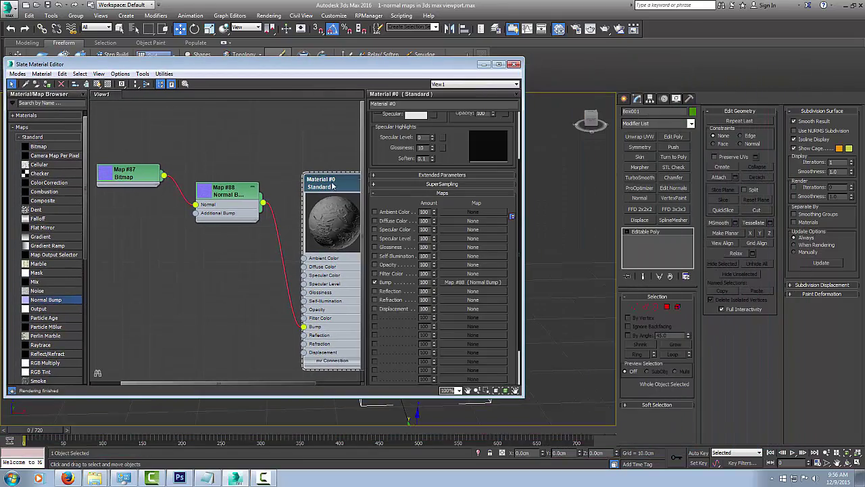
left_click_drag(344, 68, 525, 171)
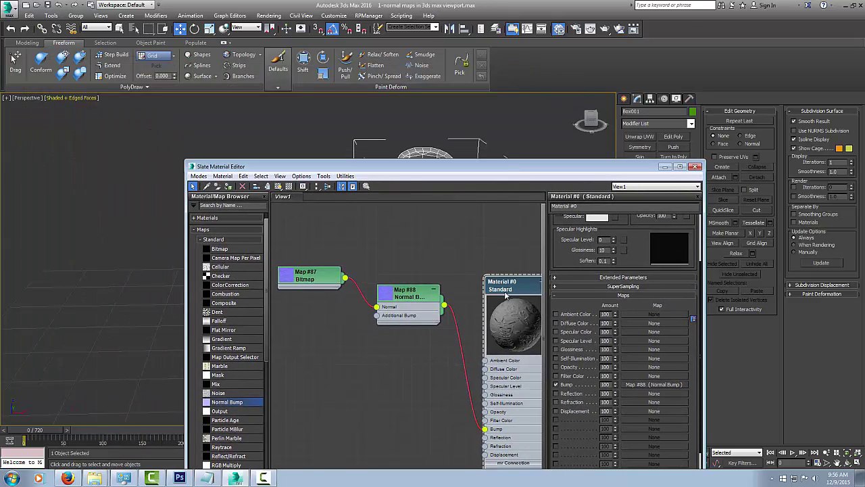
left_click_drag(409, 167, 392, 218)
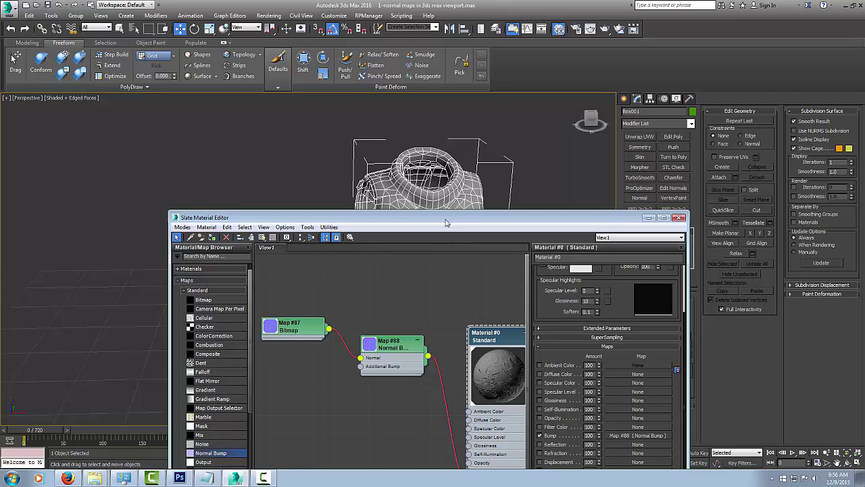
left_click_drag(442, 221, 0, 130)
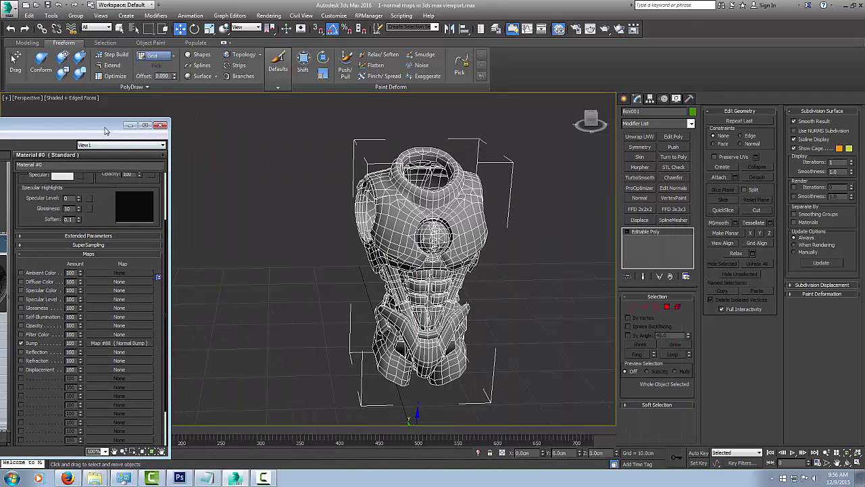
left_click(161, 125)
mouse_move(477, 287)
middle_mouse_down("alt")
mouse_move(551, 295)
mouse_move(103, 123)
middle_mouse_up("alt")
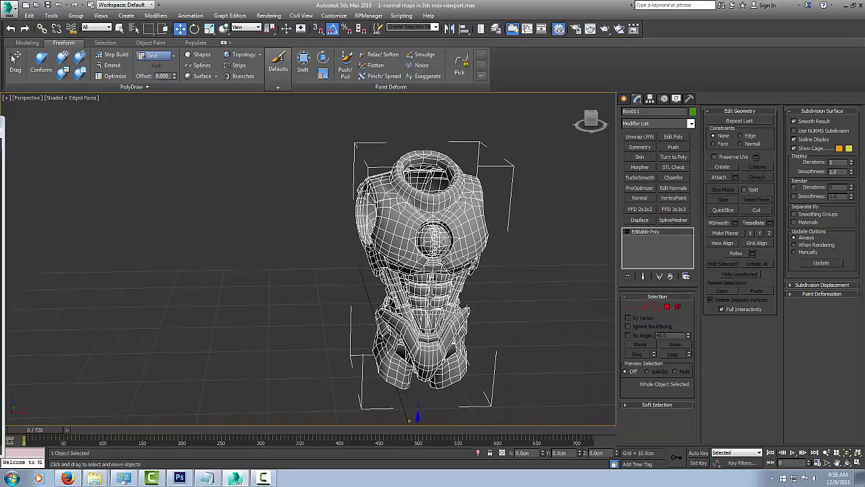
Shade the viewport with Realistic Materials with Maps and turn off Edged Faces with F4
left_click(75, 99)
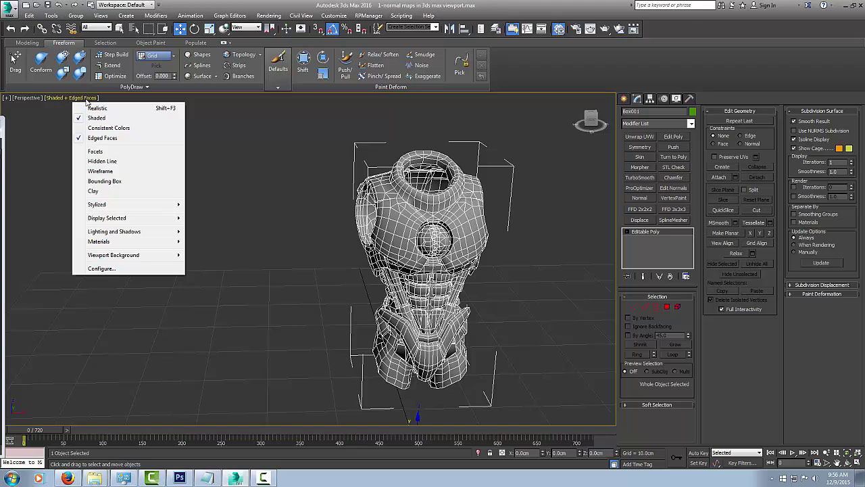
mouse_move(99, 241)
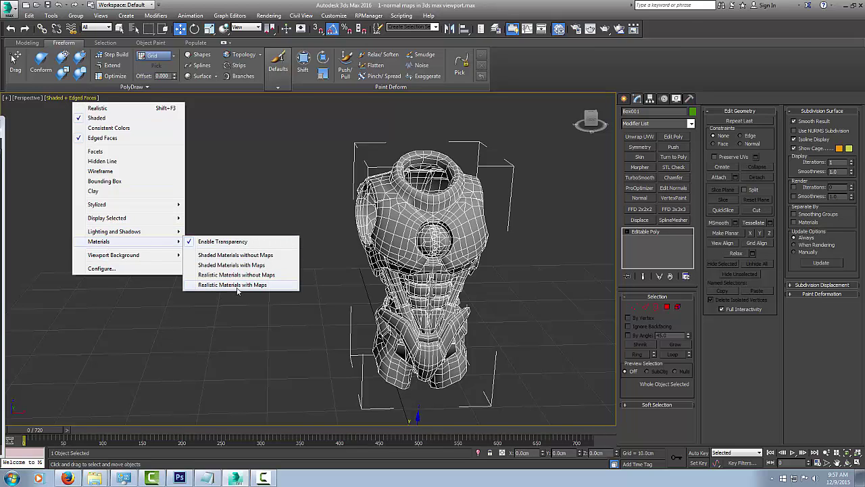
left_click(237, 284)
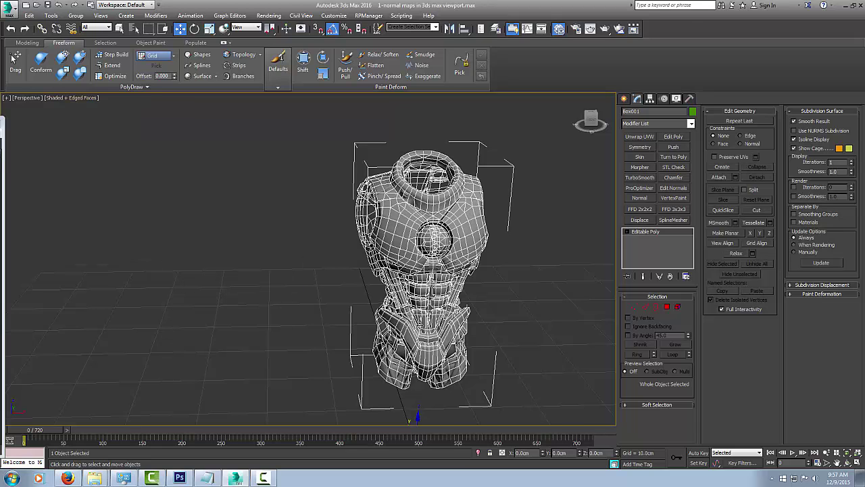
key("F4")
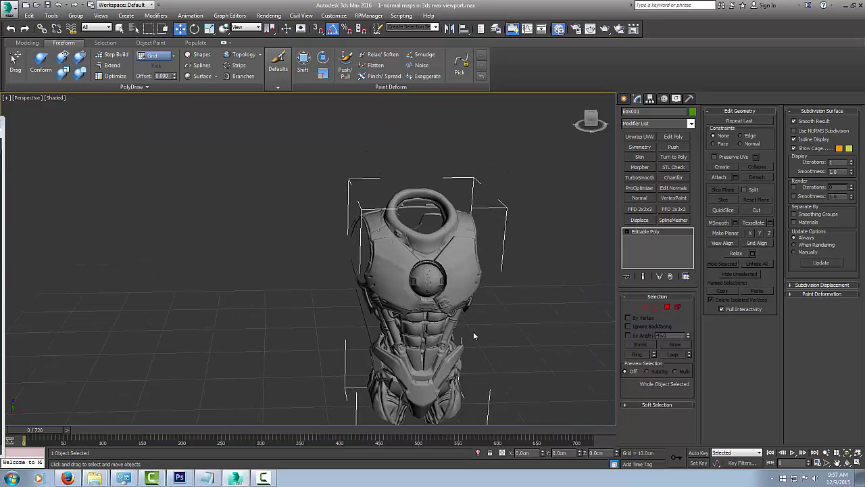
mouse_move(473, 331)
middle_mouse_down("alt")
mouse_move(477, 283)
mouse_move(539, 286)
mouse_move(423, 277)
middle_mouse_up("alt")
scroll(476, 283, "up", 3)
scroll(423, 277, "down", 3)
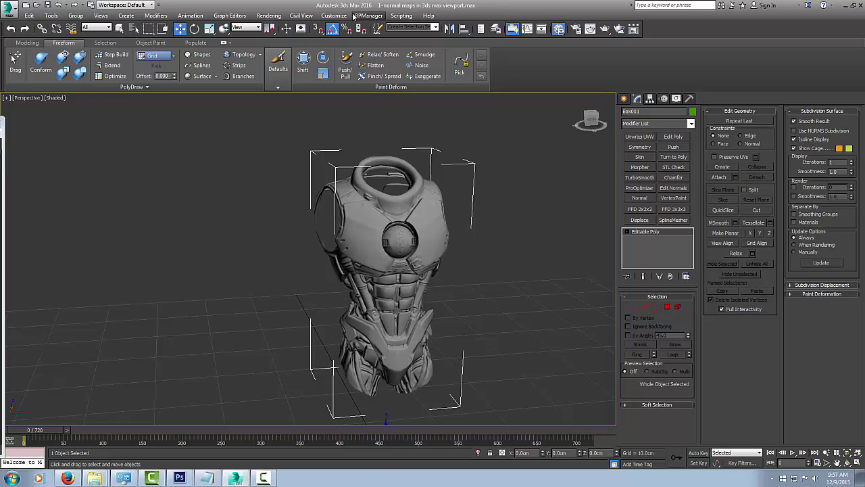
Uncheck Enable Gamma/LUT Correction in Rendering > Gamma/LUT Setup and confirm with OK
left_click(268, 16)
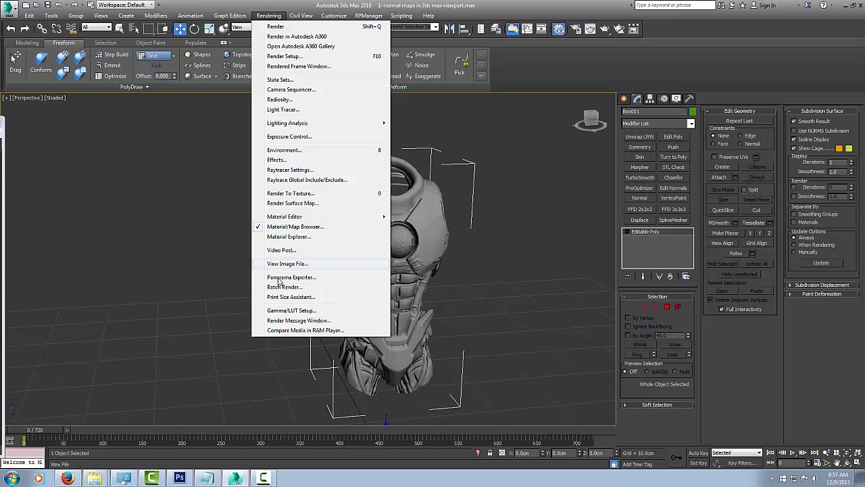
left_click(315, 311)
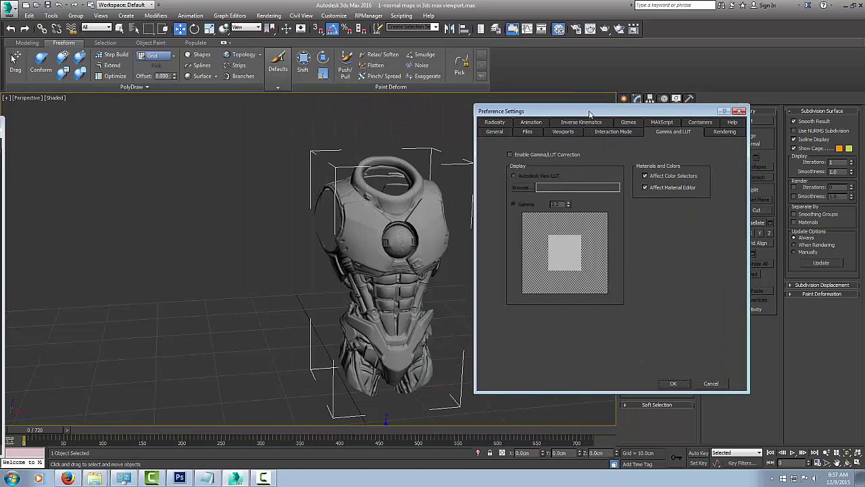
left_click_drag(410, 100, 591, 114)
left_click(513, 153)
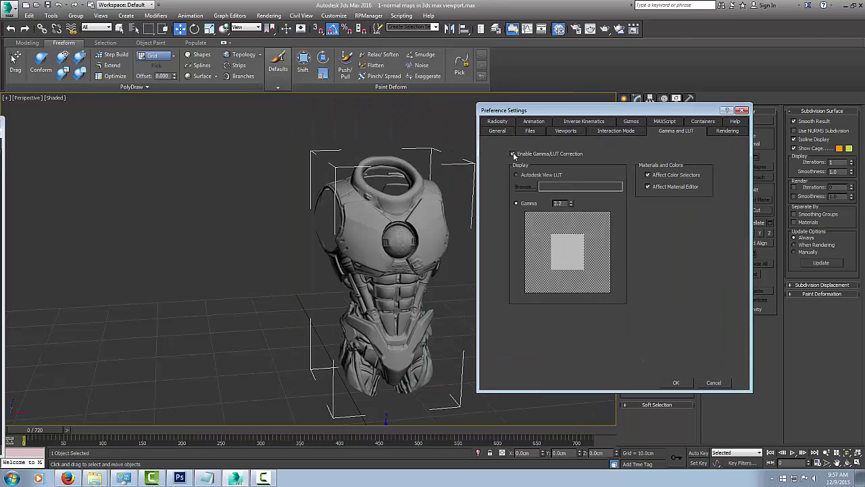
left_click(513, 153)
left_click(680, 383)
mouse_move(466, 316)
middle_mouse_down("alt")
mouse_move(455, 334)
mouse_move(445, 284)
middle_mouse_up("alt")
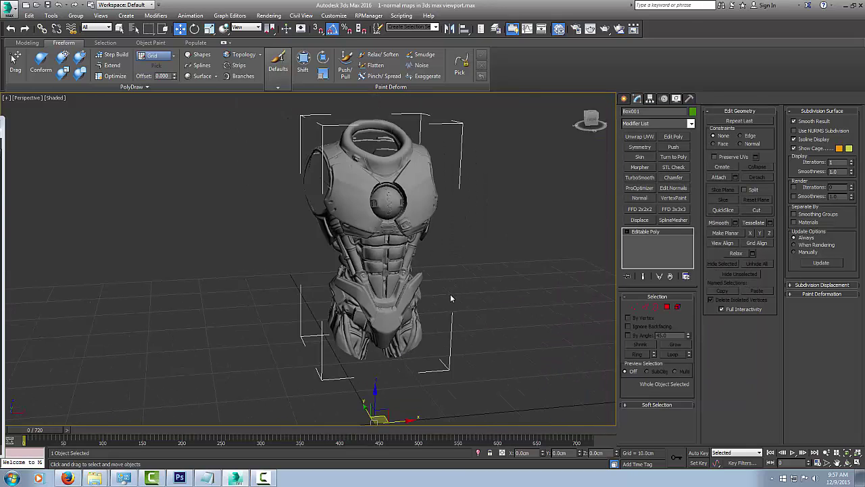